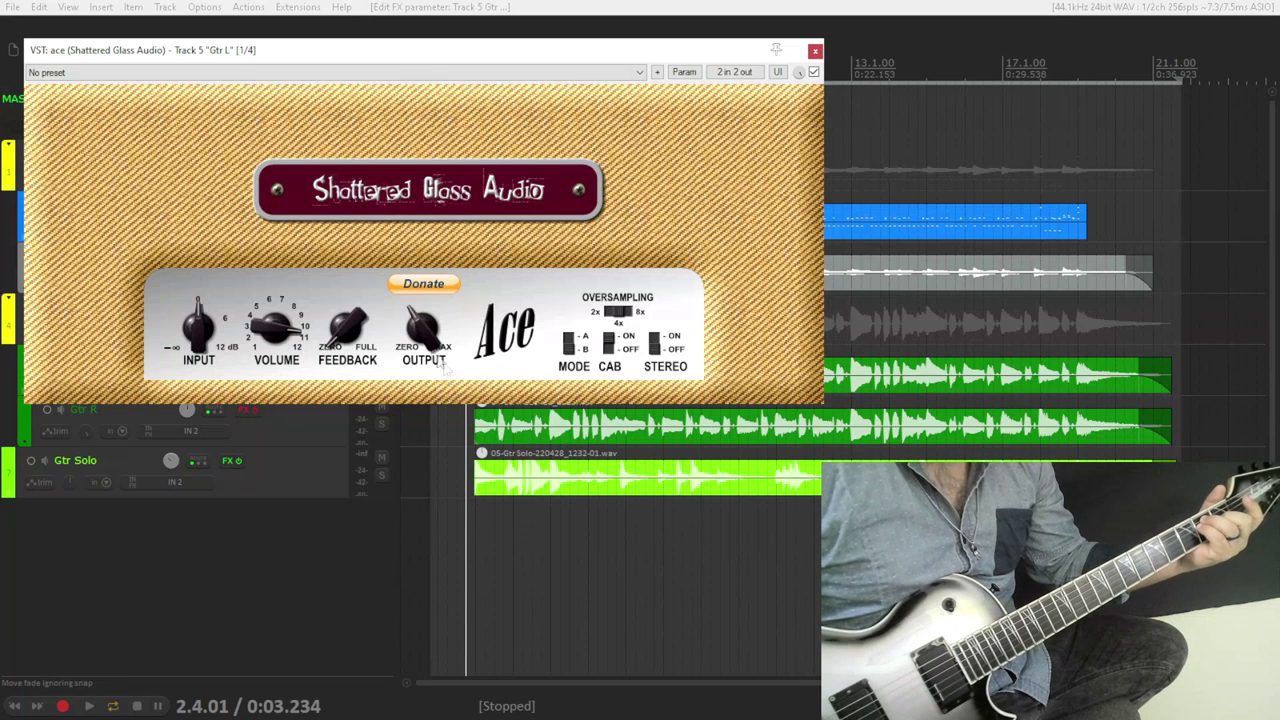
Raise the Ace amp's feedback to full and its input above 0 dB, and try several volume levels up to 12.
left_click_drag(352, 338, 350, 143)
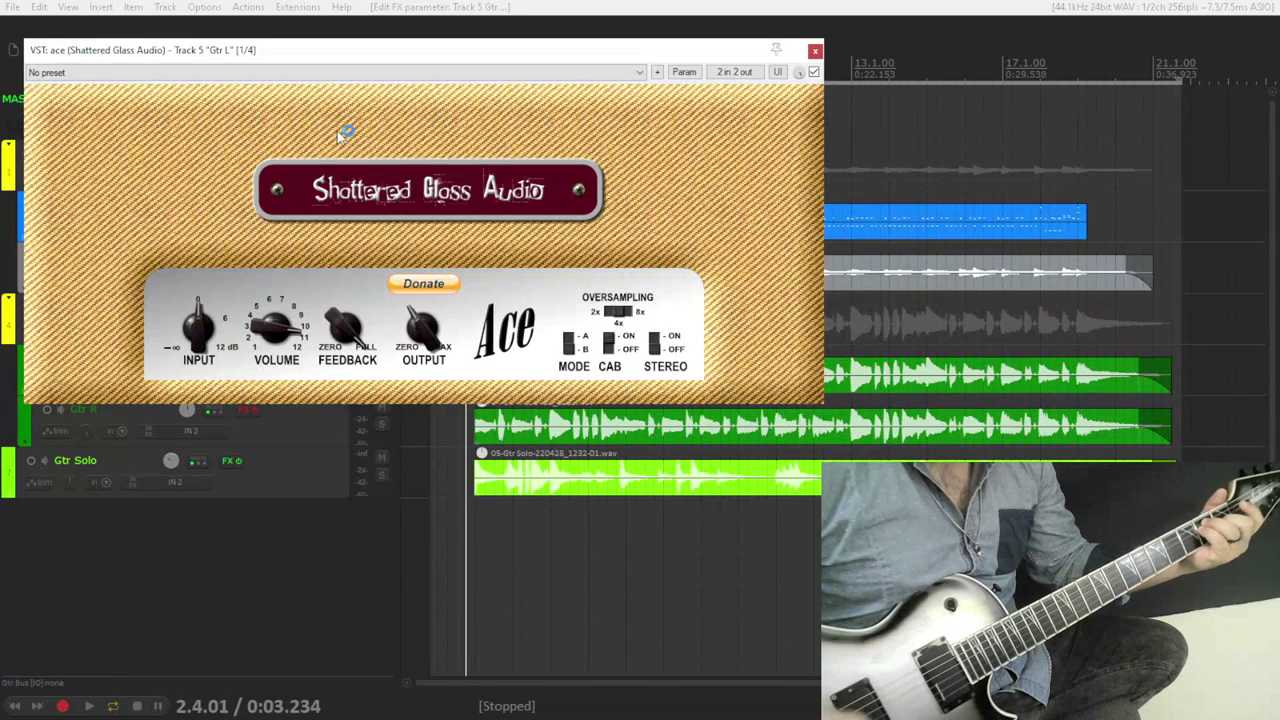
left_click_drag(250, 338, 268, 290)
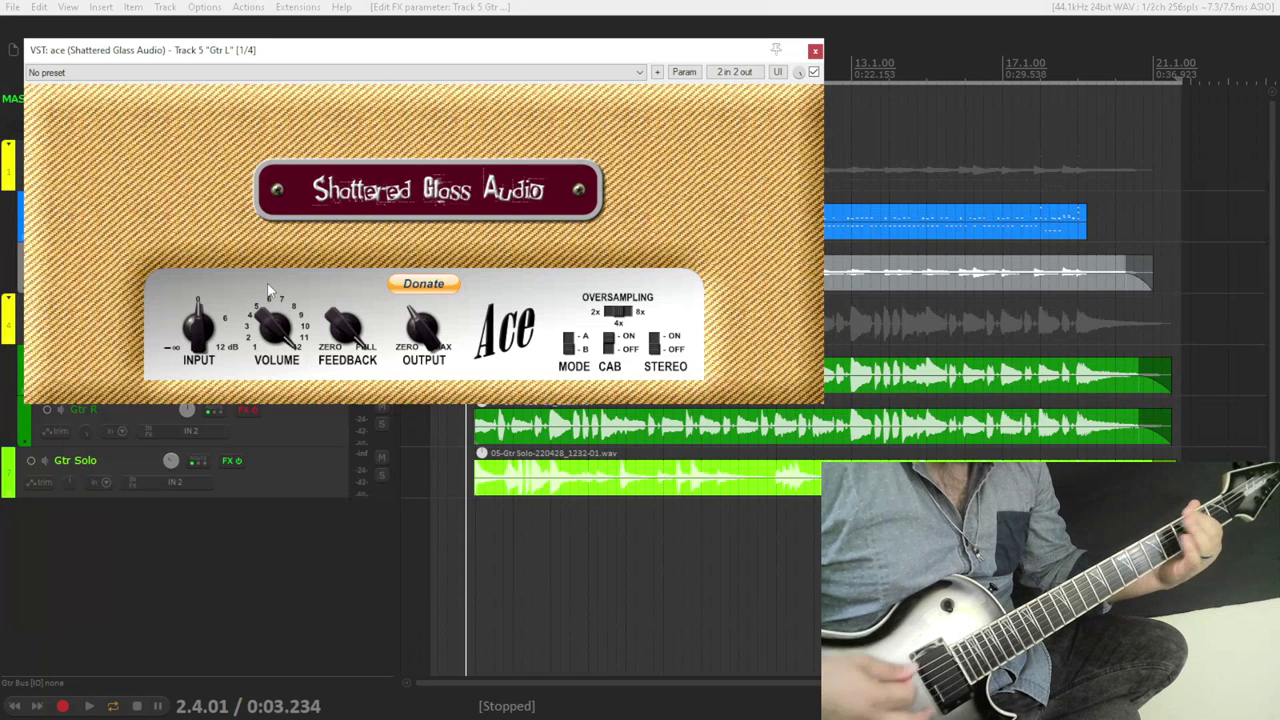
left_click_drag(194, 330, 178, 260)
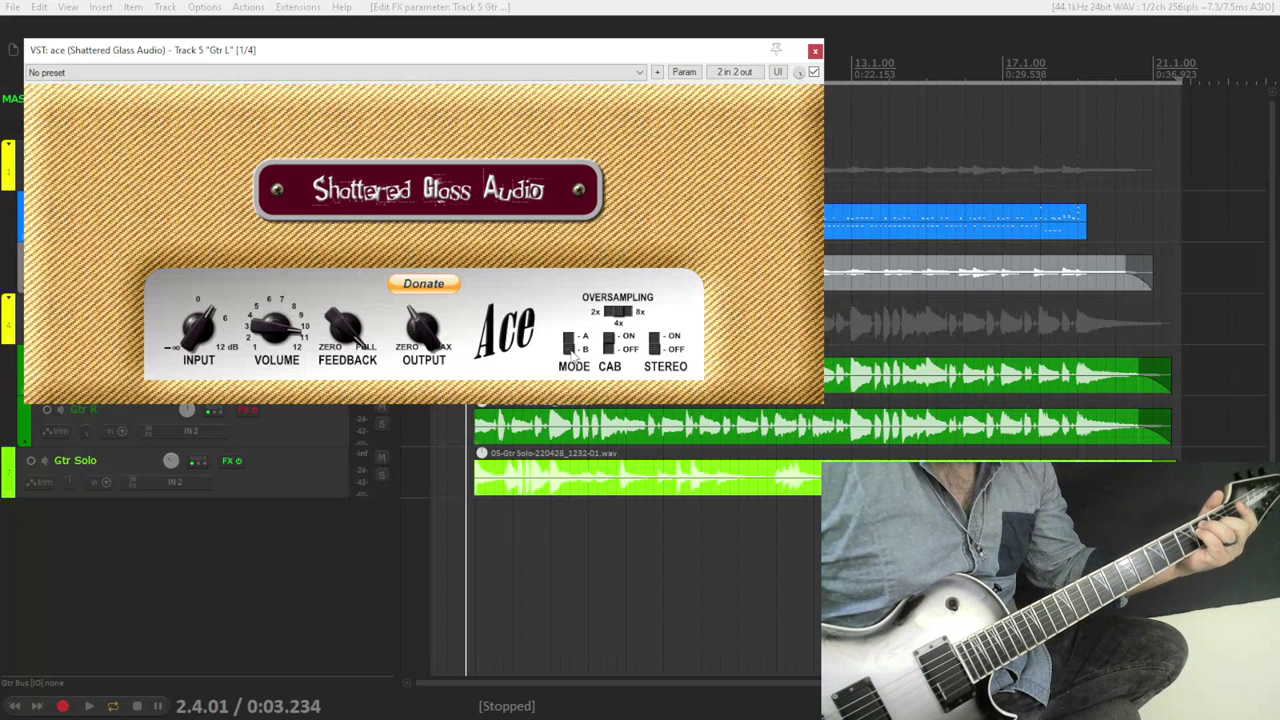
left_click_drag(295, 330, 287, 370)
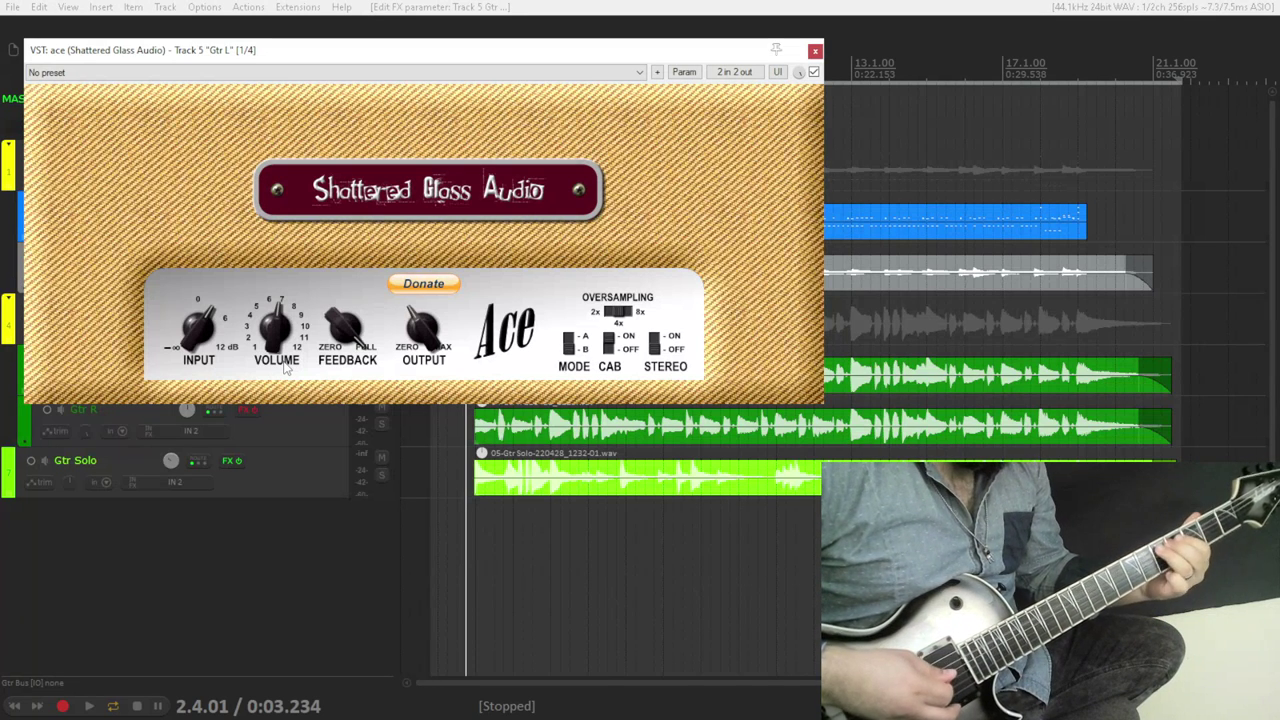
left_click_drag(286, 369, 274, 287)
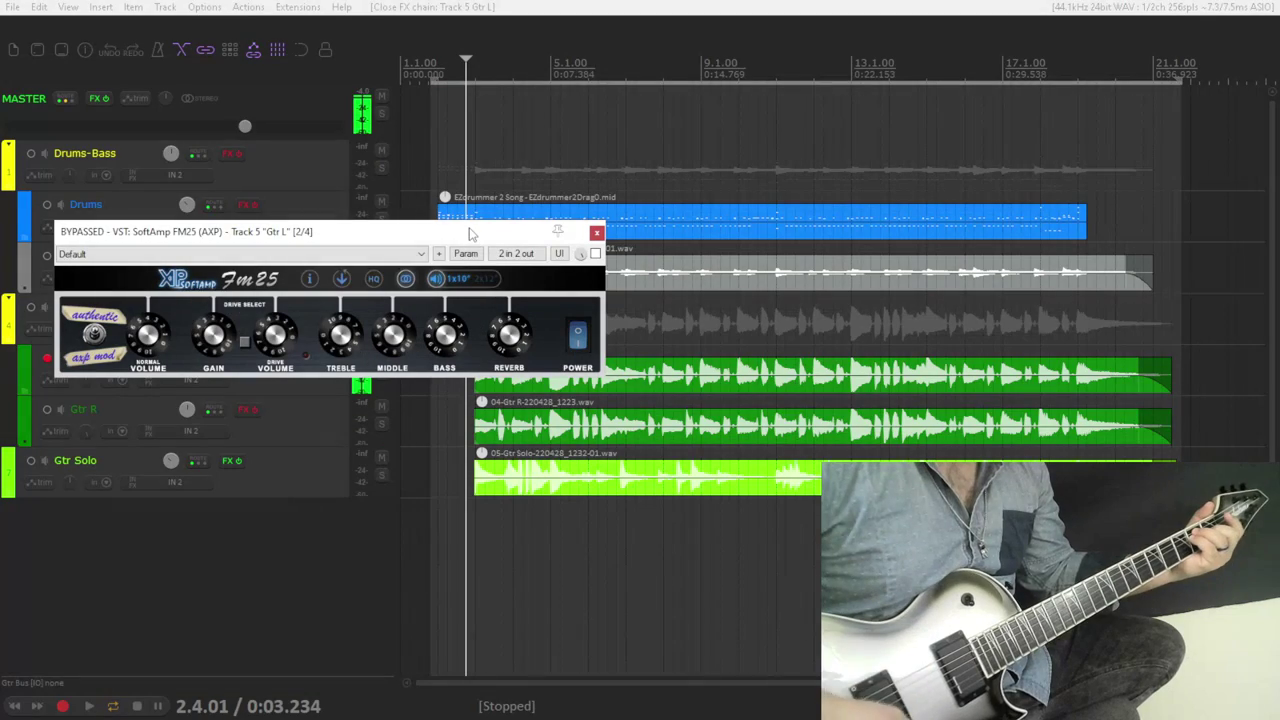
Activate the bypassed SoftAmp FM25, try its mode switch, gain and treble, and switch the cabinet to 2x12".
left_click(595, 253)
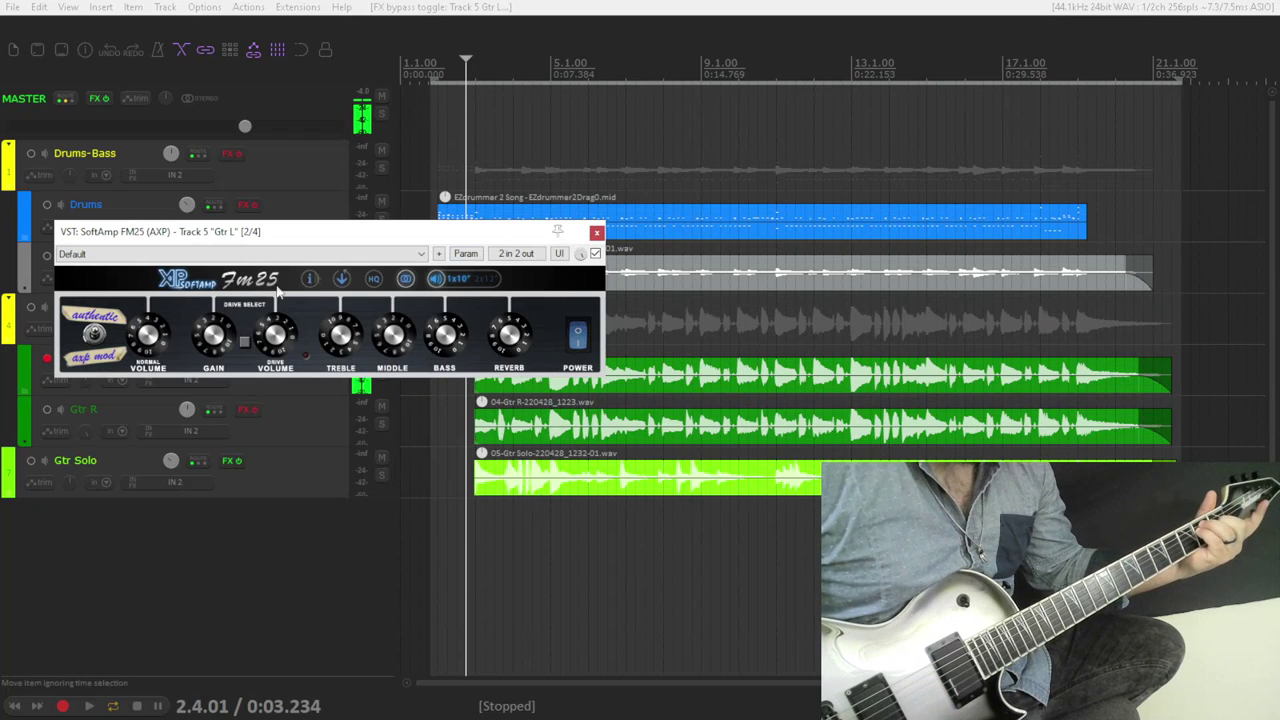
left_click(98, 335)
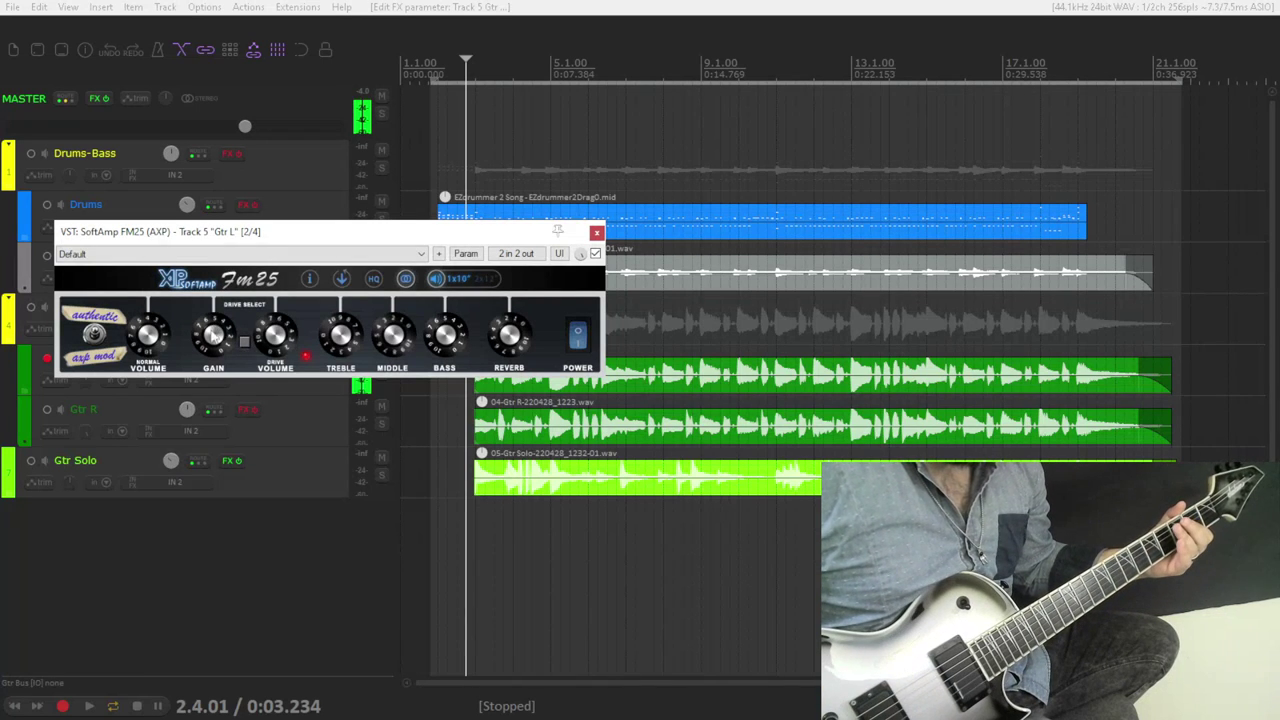
left_click_drag(213, 340, 205, 380)
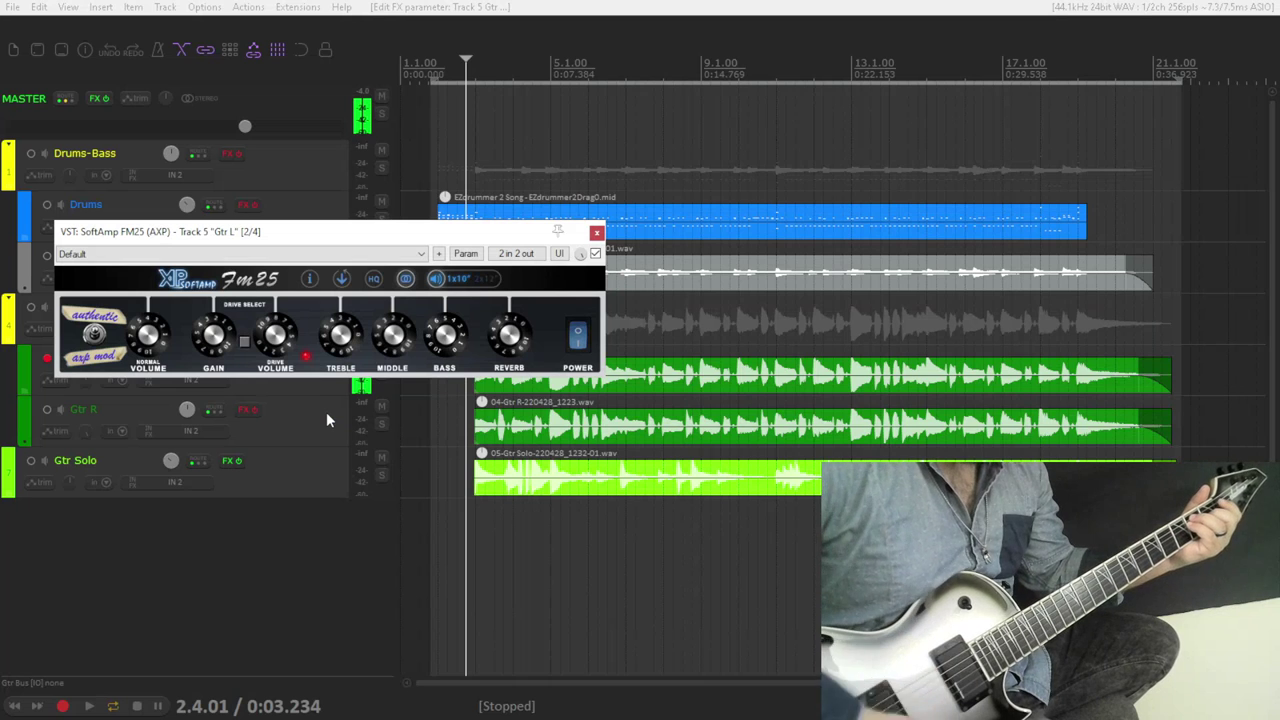
left_click_drag(350, 360, 353, 280)
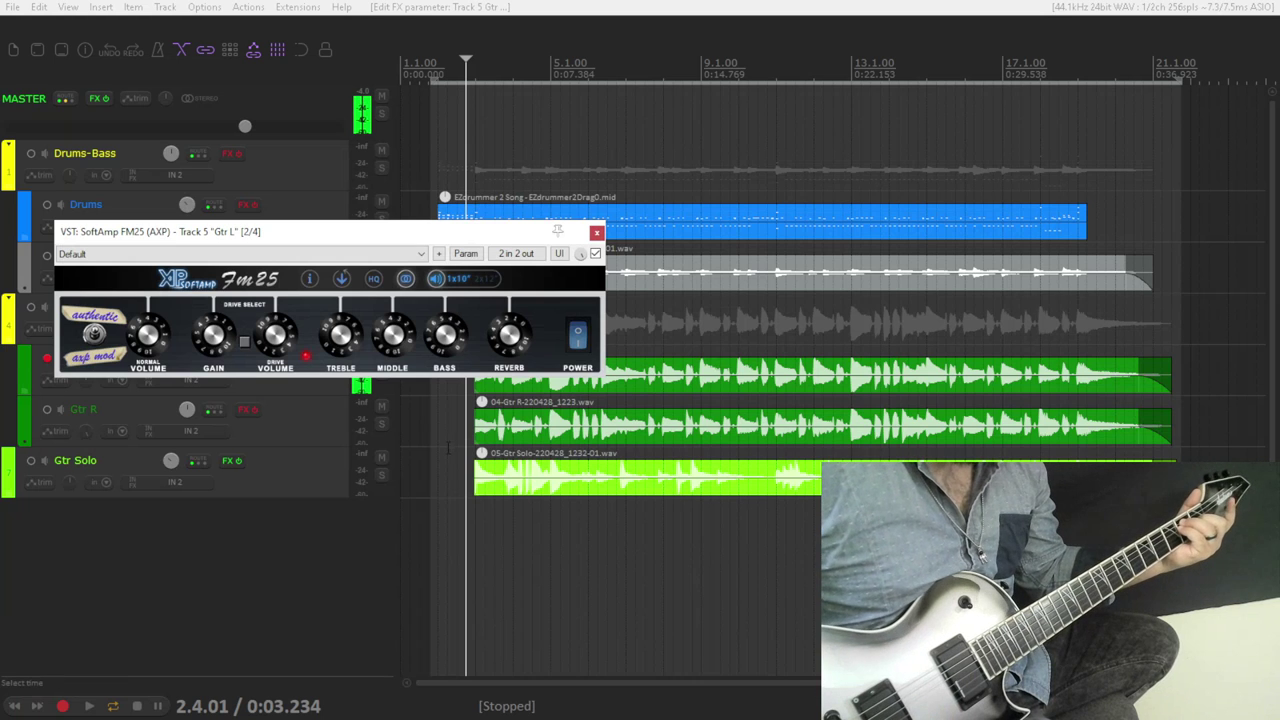
left_click(487, 284)
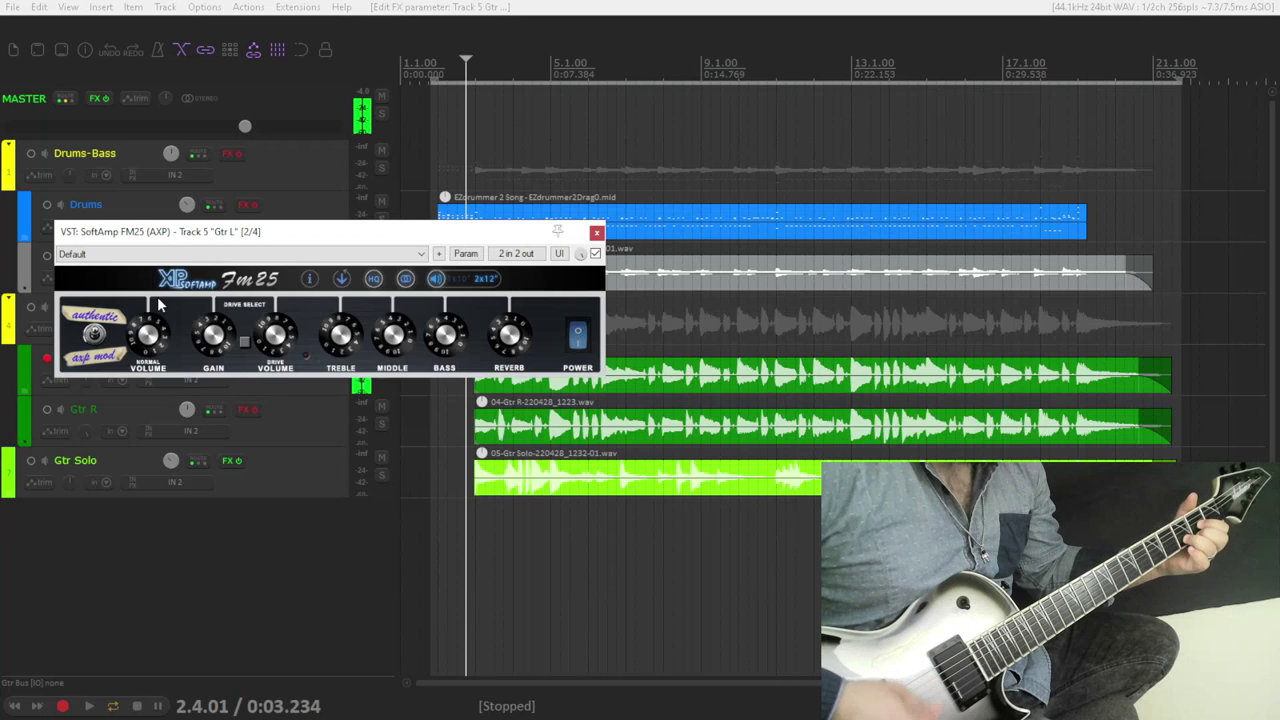
Audition the FM25 presets Crunch, Mild Overdrive, Hard Rock, Hi-Gain and Tube Shred, adjusting the drive volume and reverb along the way.
left_click(157, 254)
left_click(167, 321)
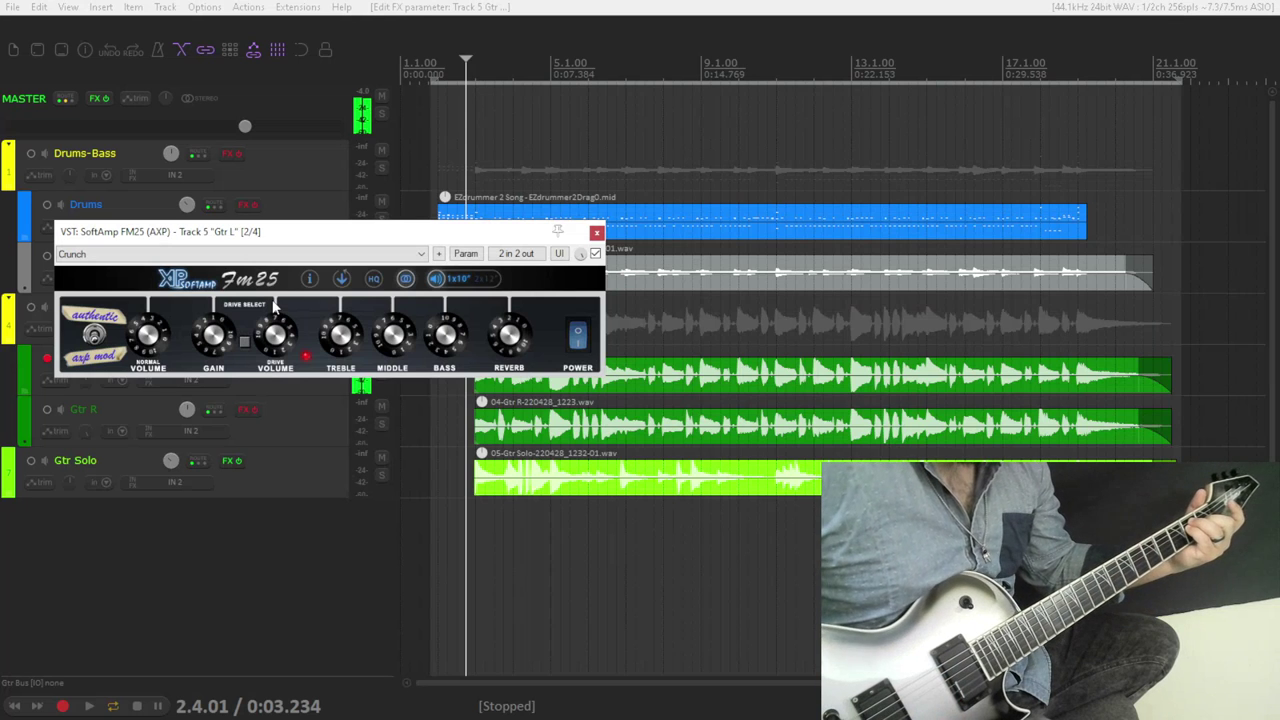
scroll(160, 266, "down", 1)
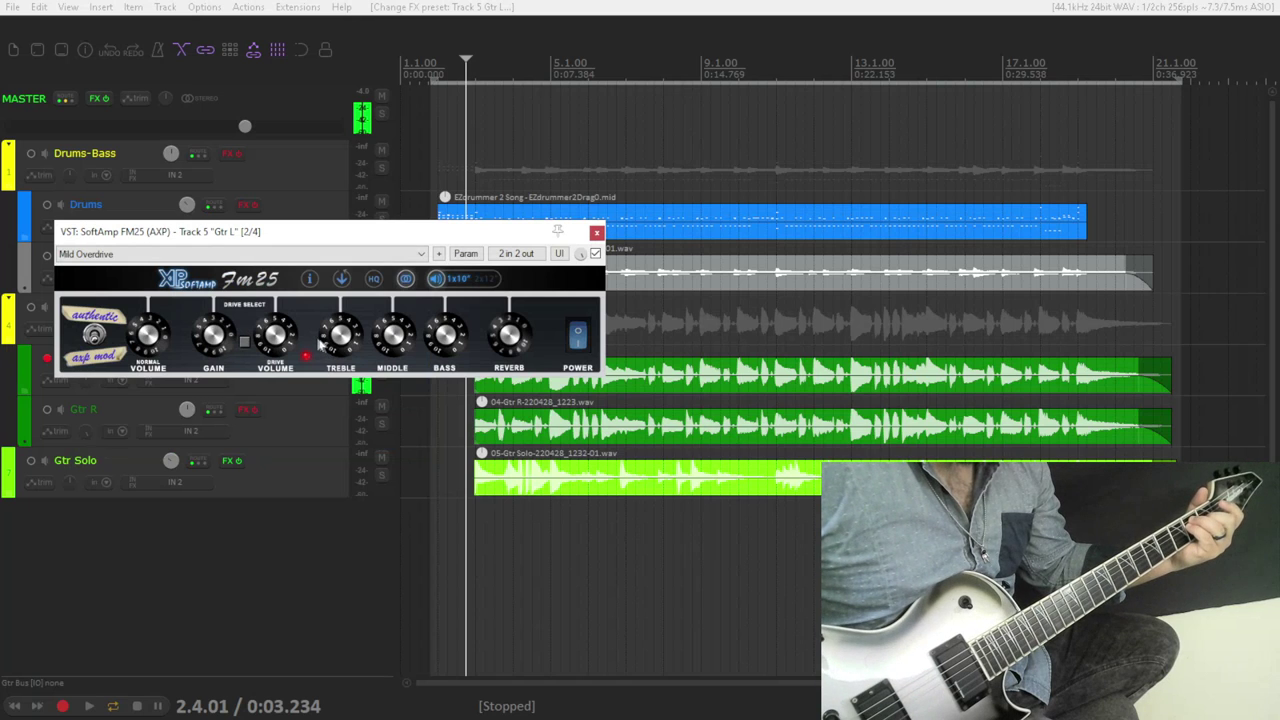
left_click_drag(278, 297, 284, 279)
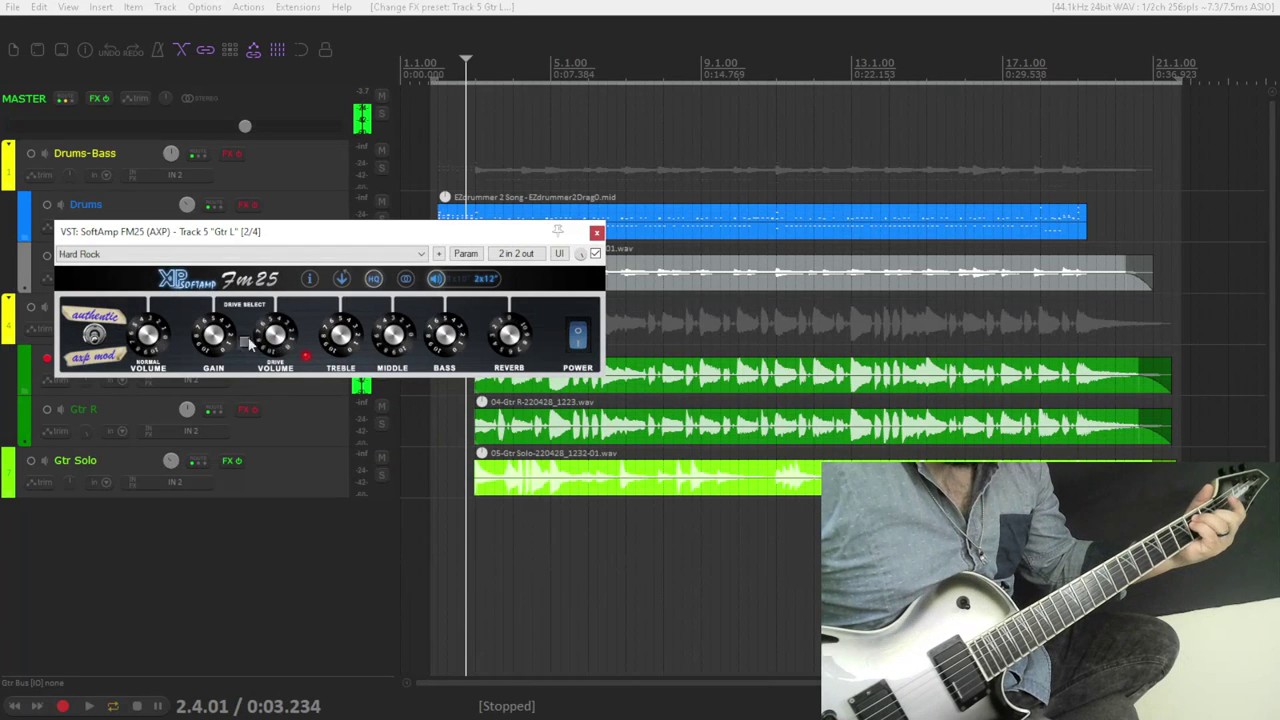
left_click_drag(280, 315, 280, 298)
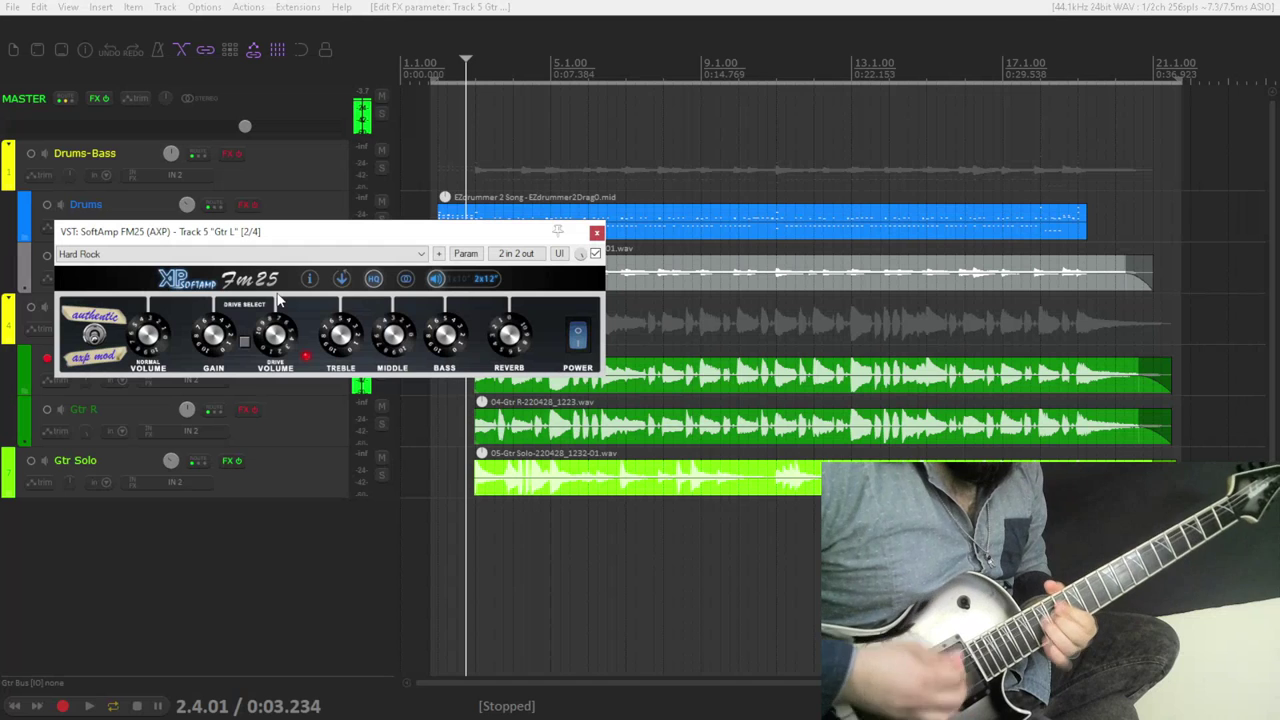
left_click_drag(280, 300, 270, 290)
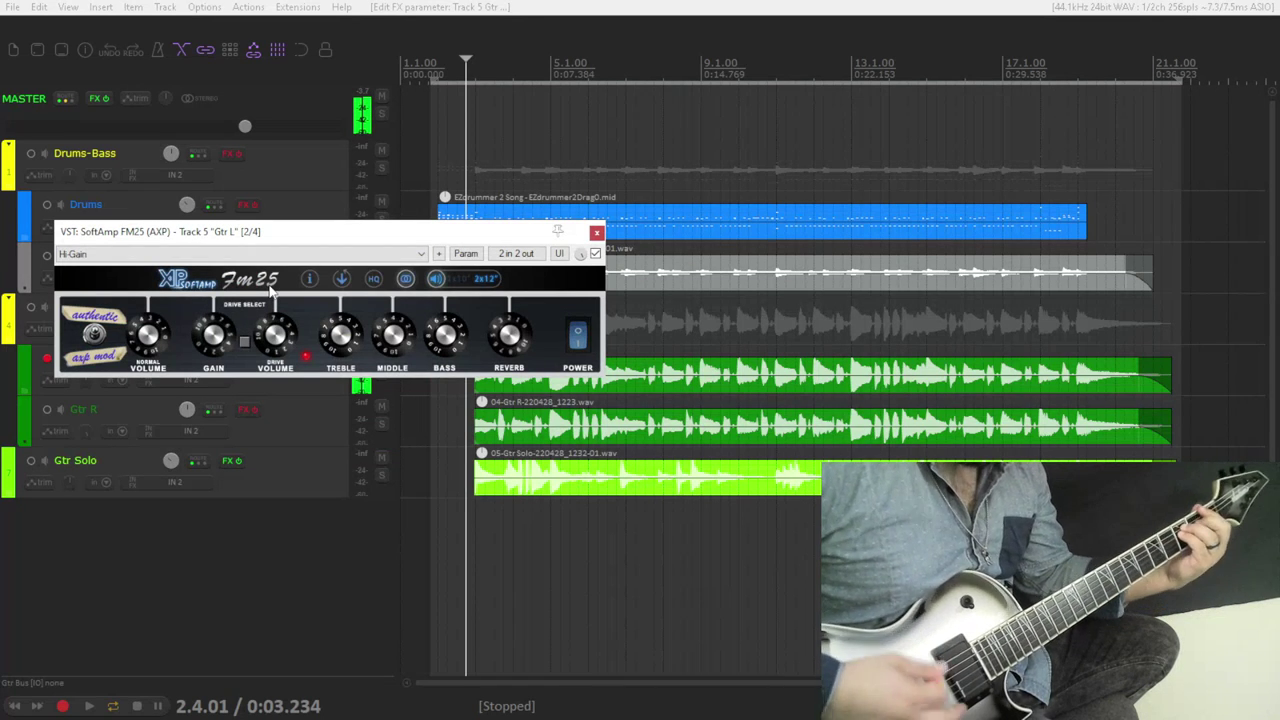
left_click_drag(270, 287, 272, 293)
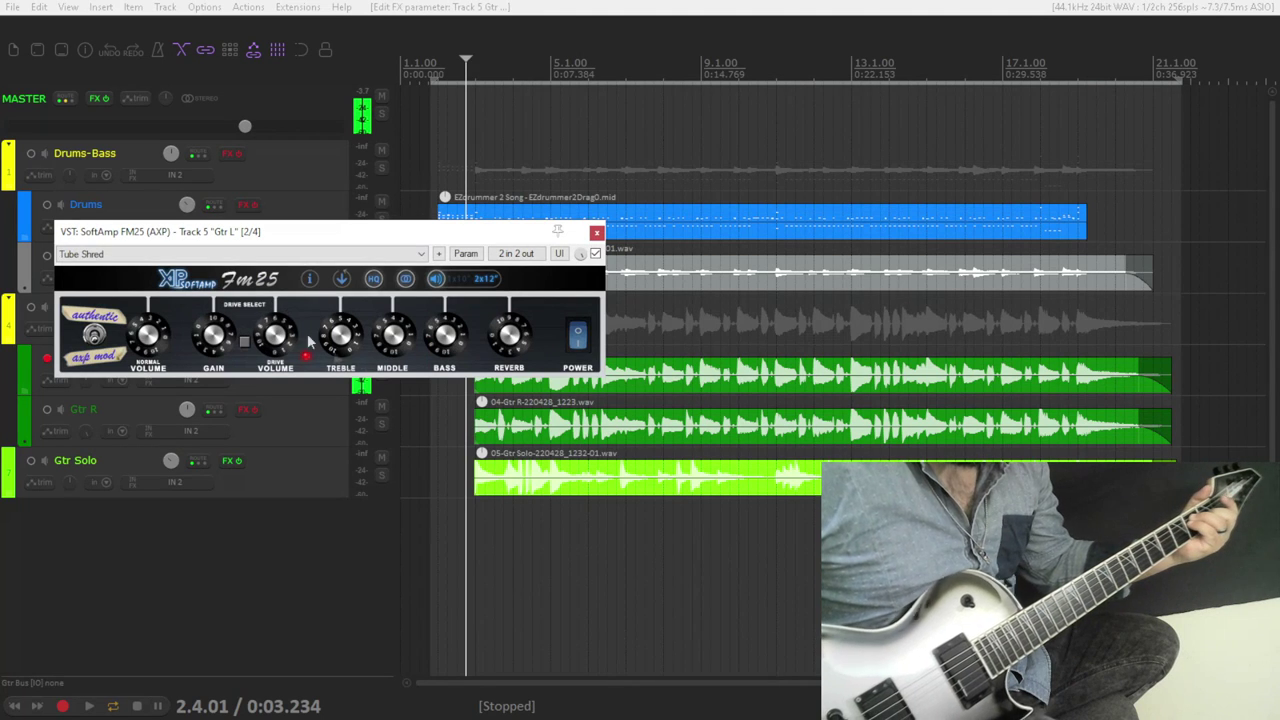
left_click_drag(520, 343, 518, 333)
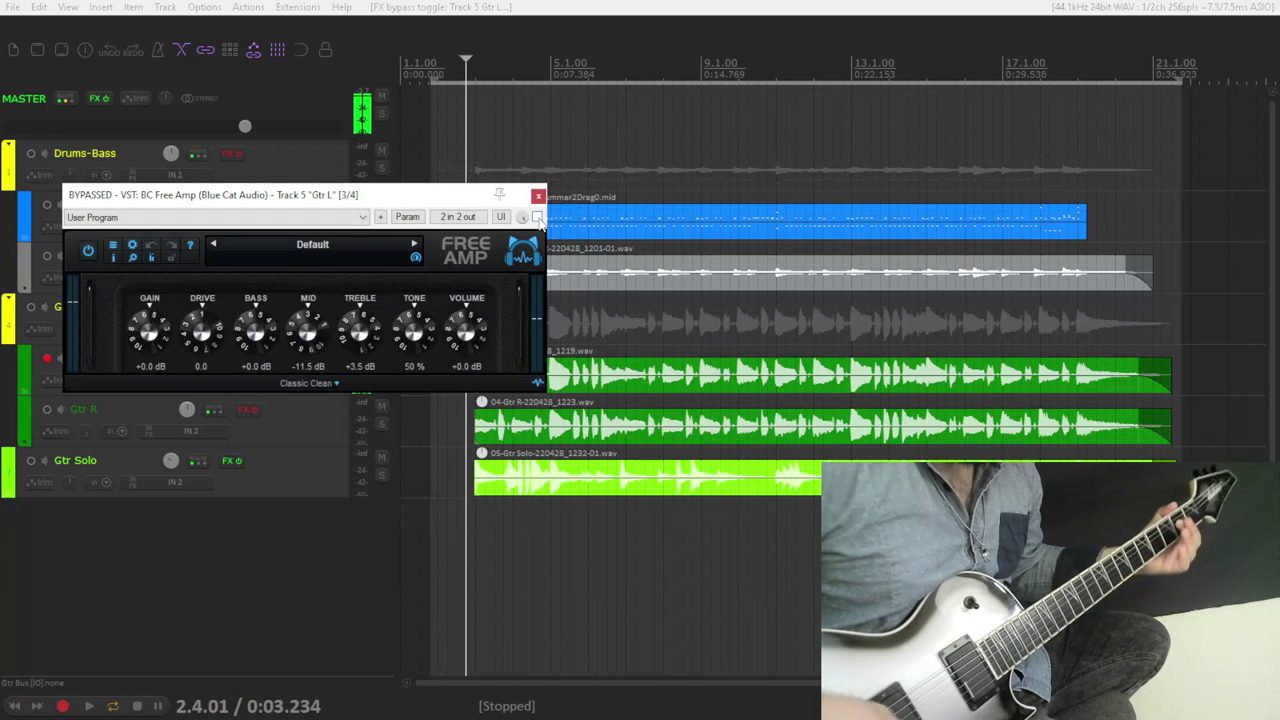
Activate the bypassed BC Free Amp and set its gain to -14.0 dB, drive to 9.7 and volume to -7.0 dB.
left_click(537, 217)
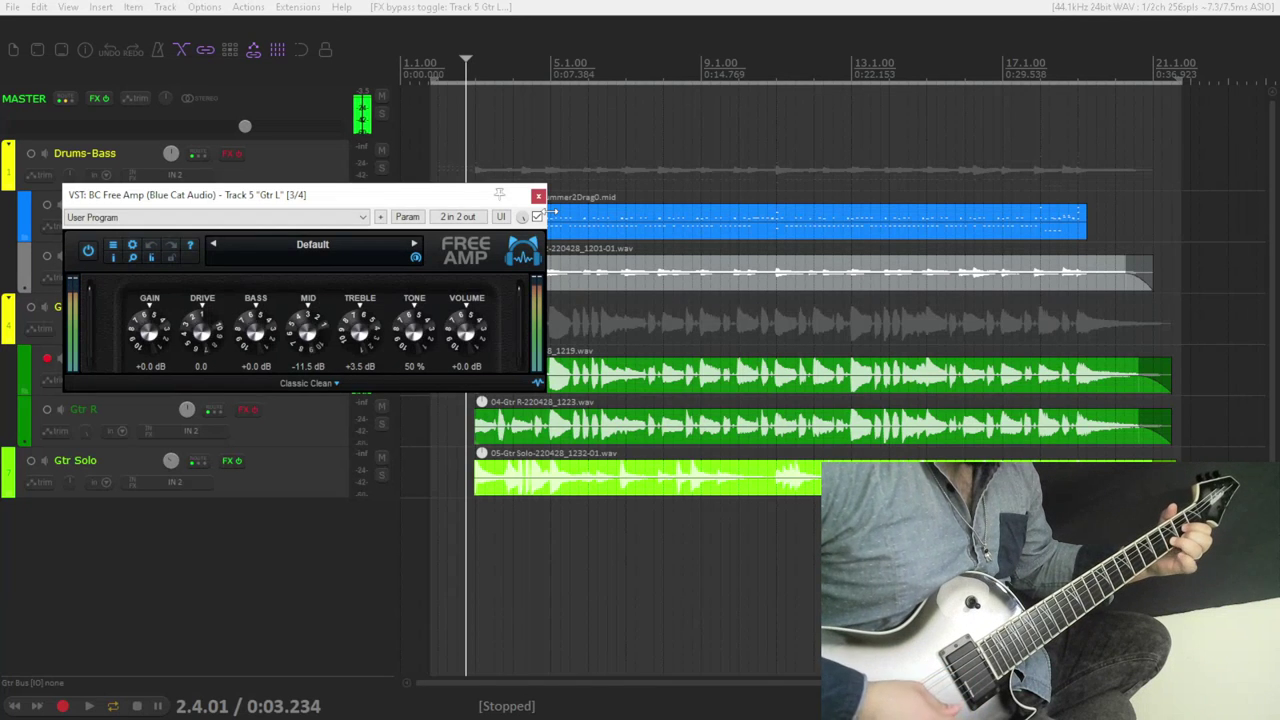
left_click_drag(212, 341, 202, 298)
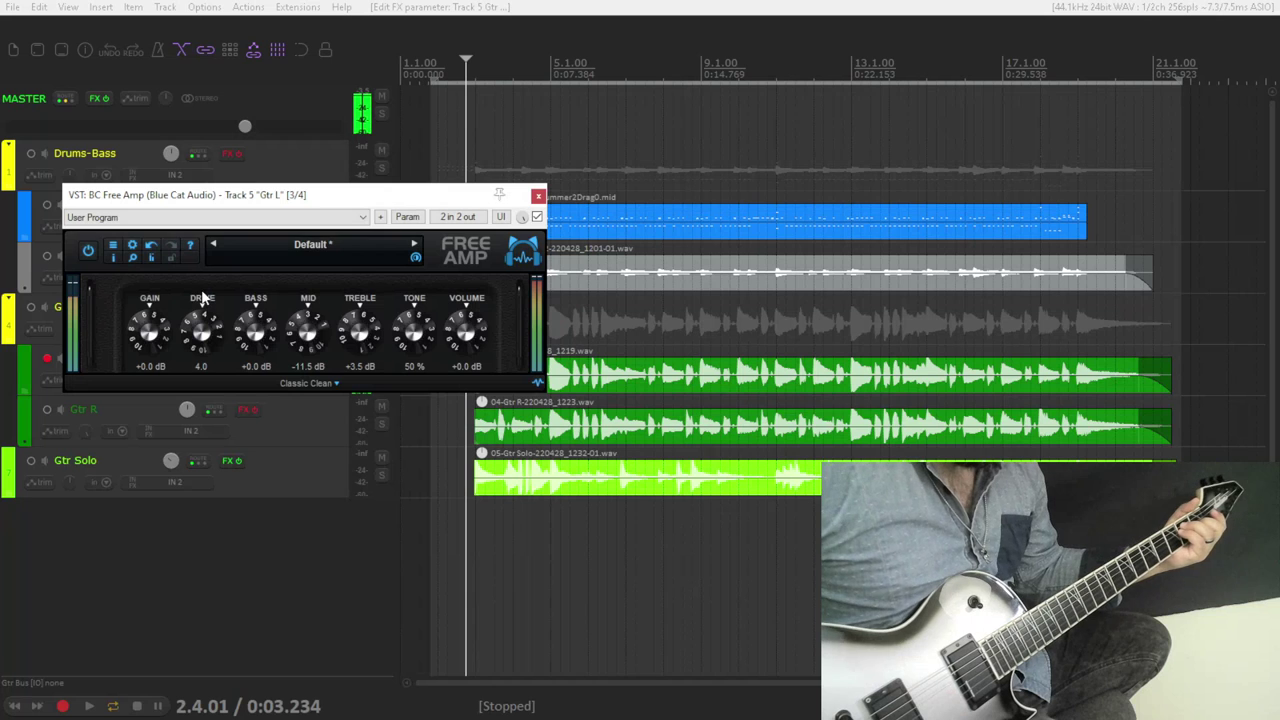
left_click_drag(472, 316, 473, 322)
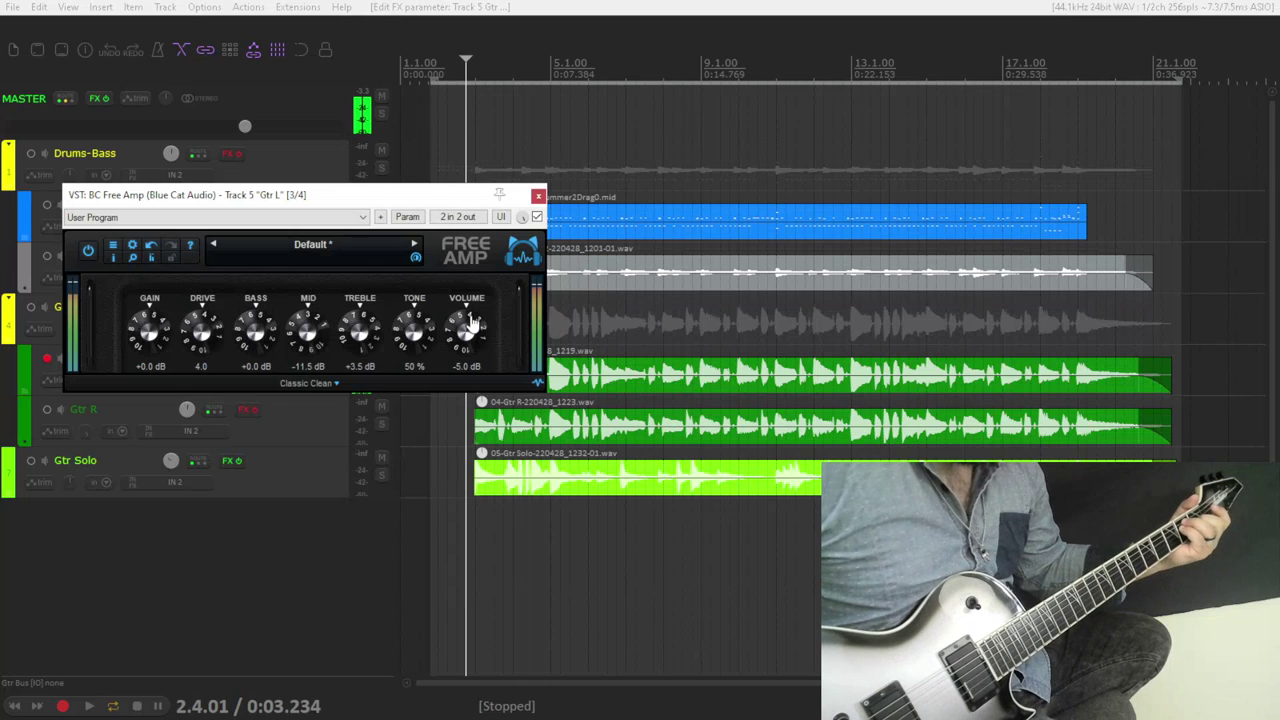
scroll(203, 352, "up", 9)
scroll(468, 343, "down", 1)
scroll(468, 343, "down", 1)
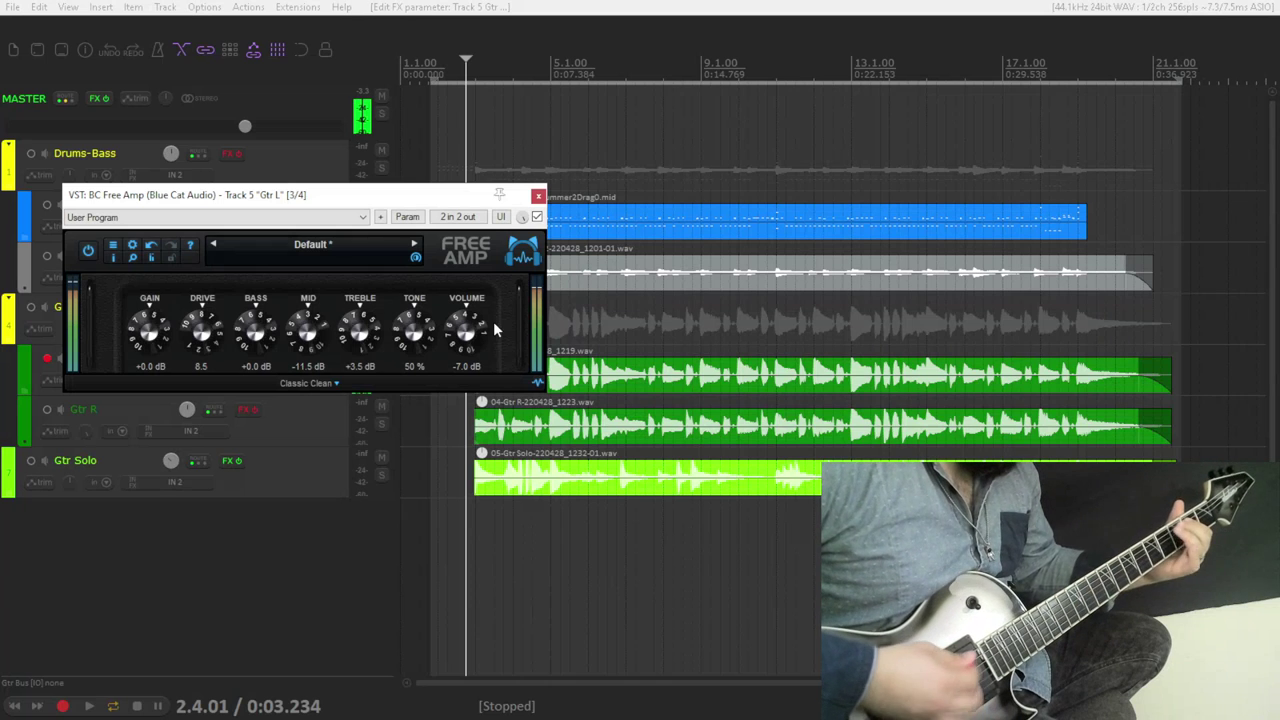
left_click_drag(202, 326, 204, 381)
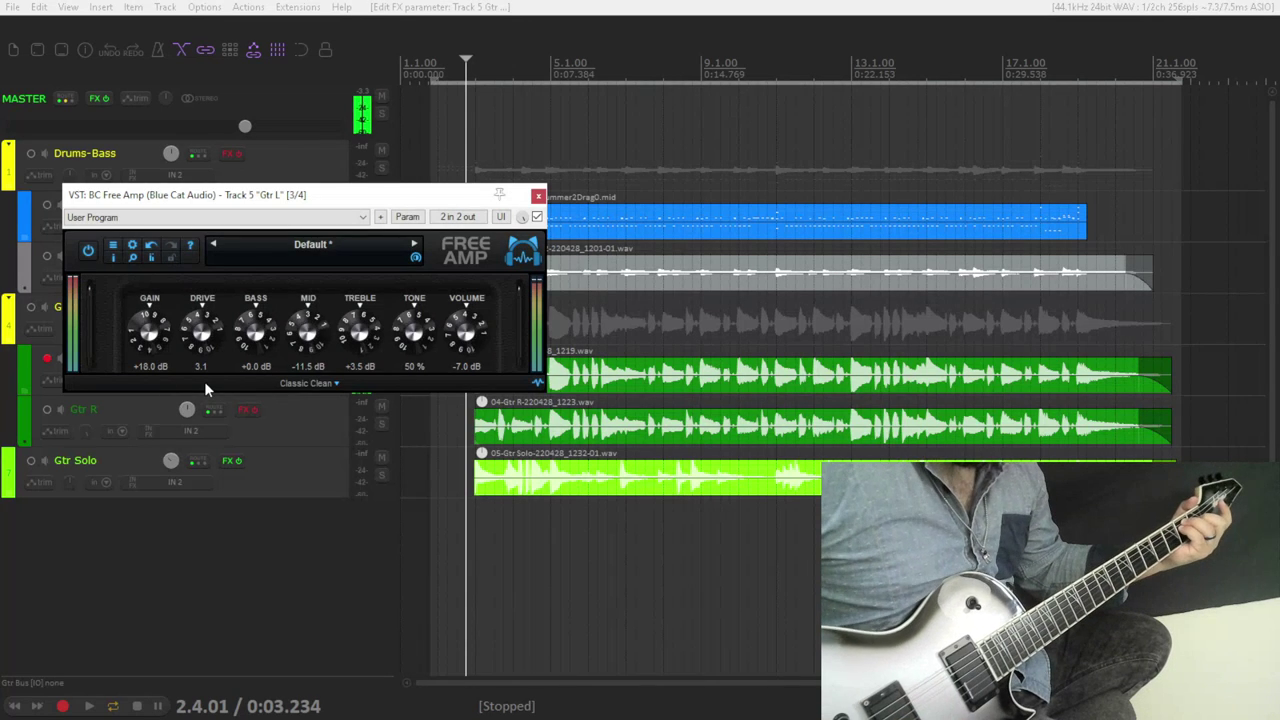
left_click_drag(202, 326, 208, 274)
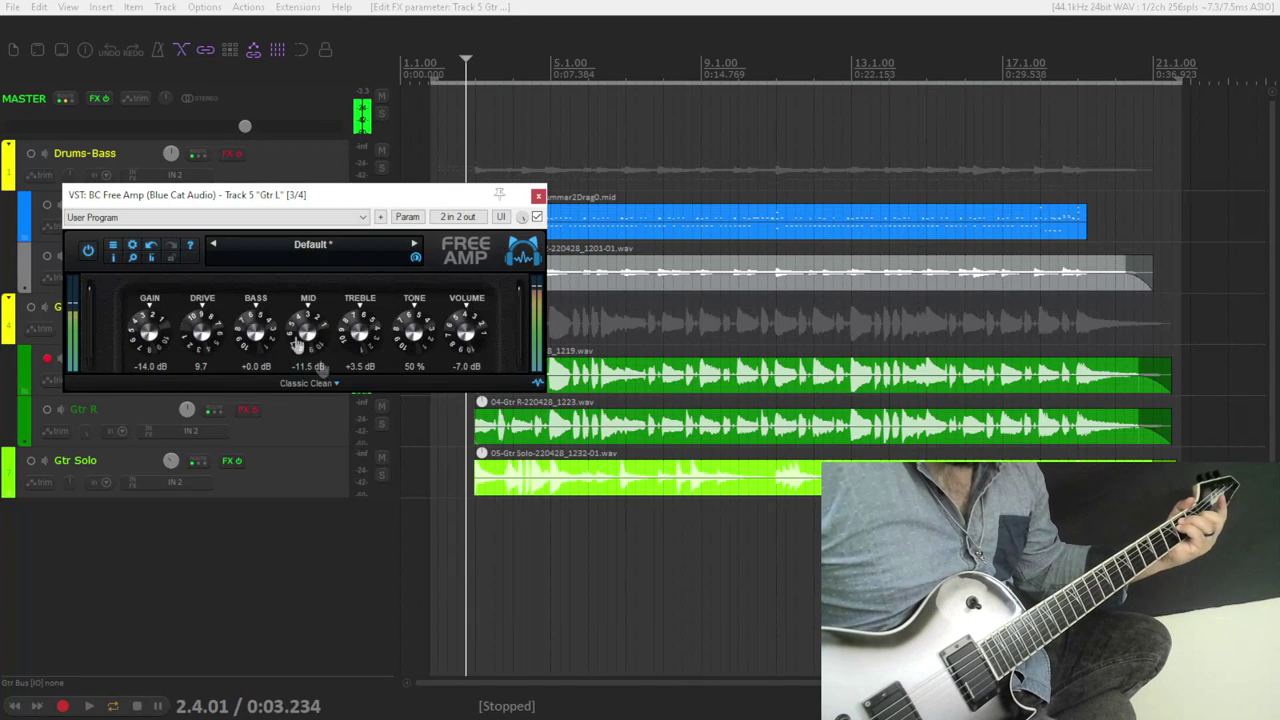
Shape the Free Amp's EQ with tone at 56 %, treble at +4.0 dB, mid at -6.0 dB and bass at -8.0 dB.
left_click_drag(422, 357, 417, 385)
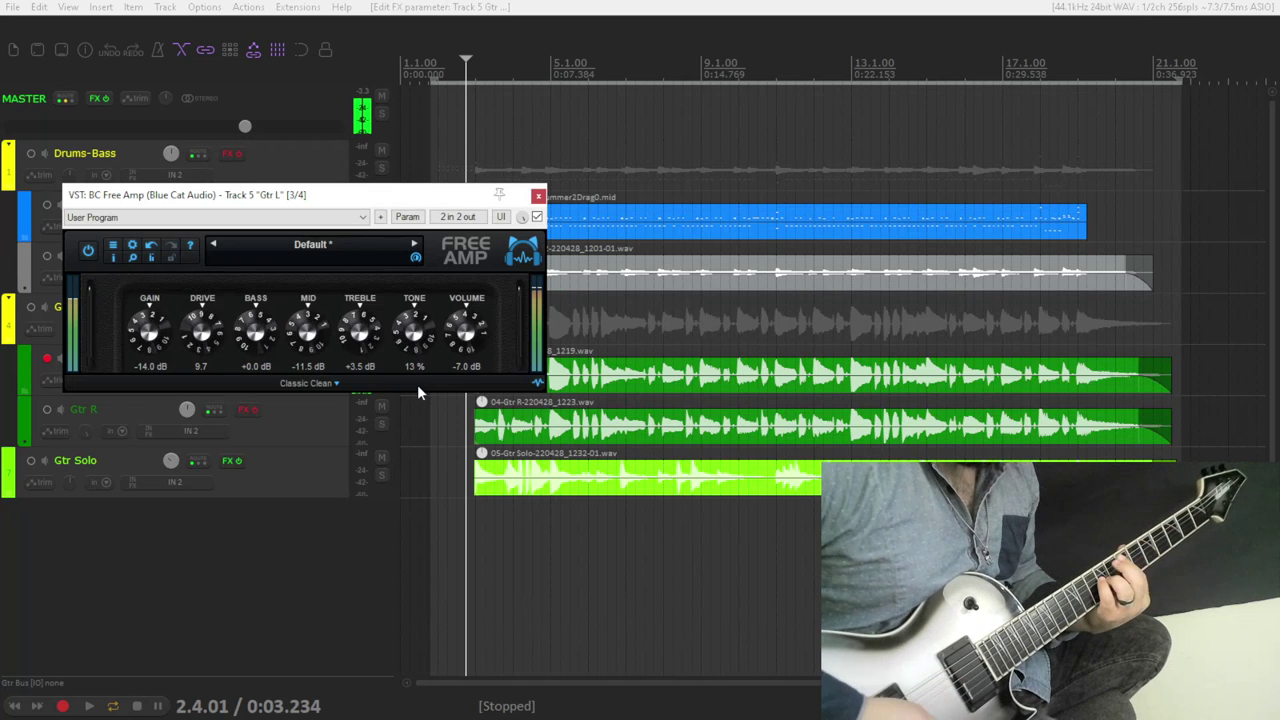
left_click_drag(424, 378, 427, 273)
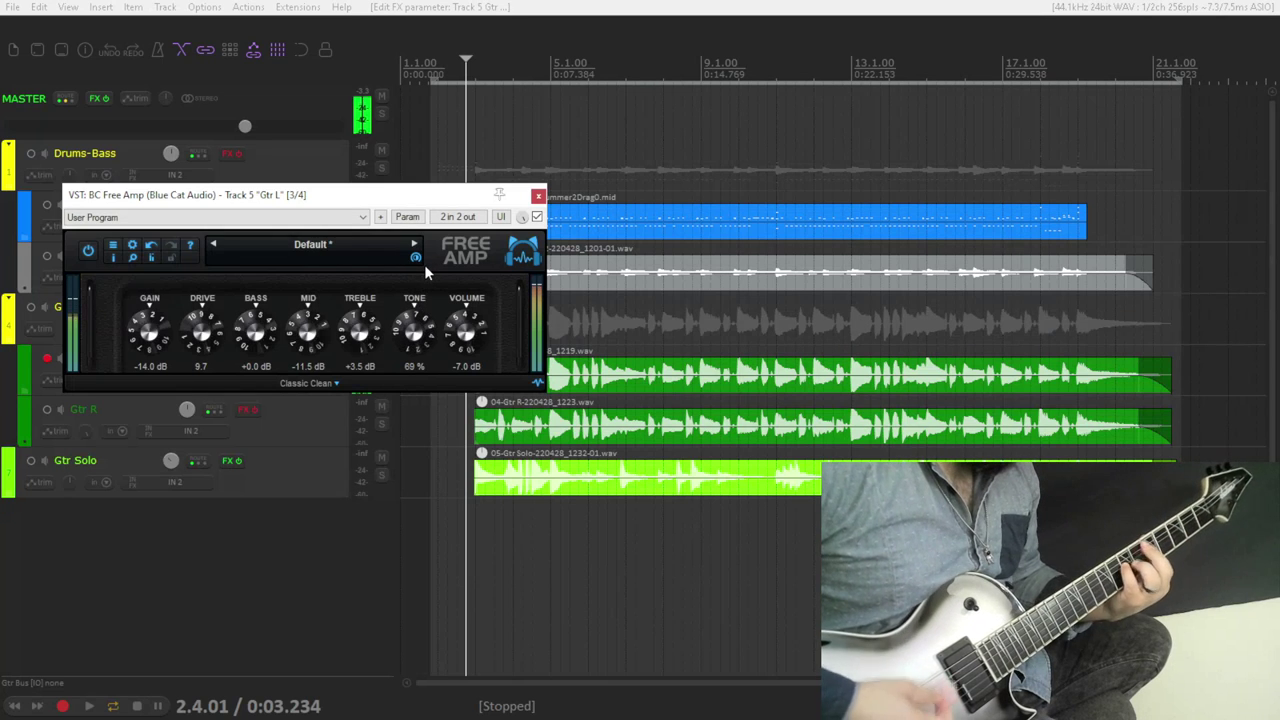
left_click_drag(420, 327, 338, 330)
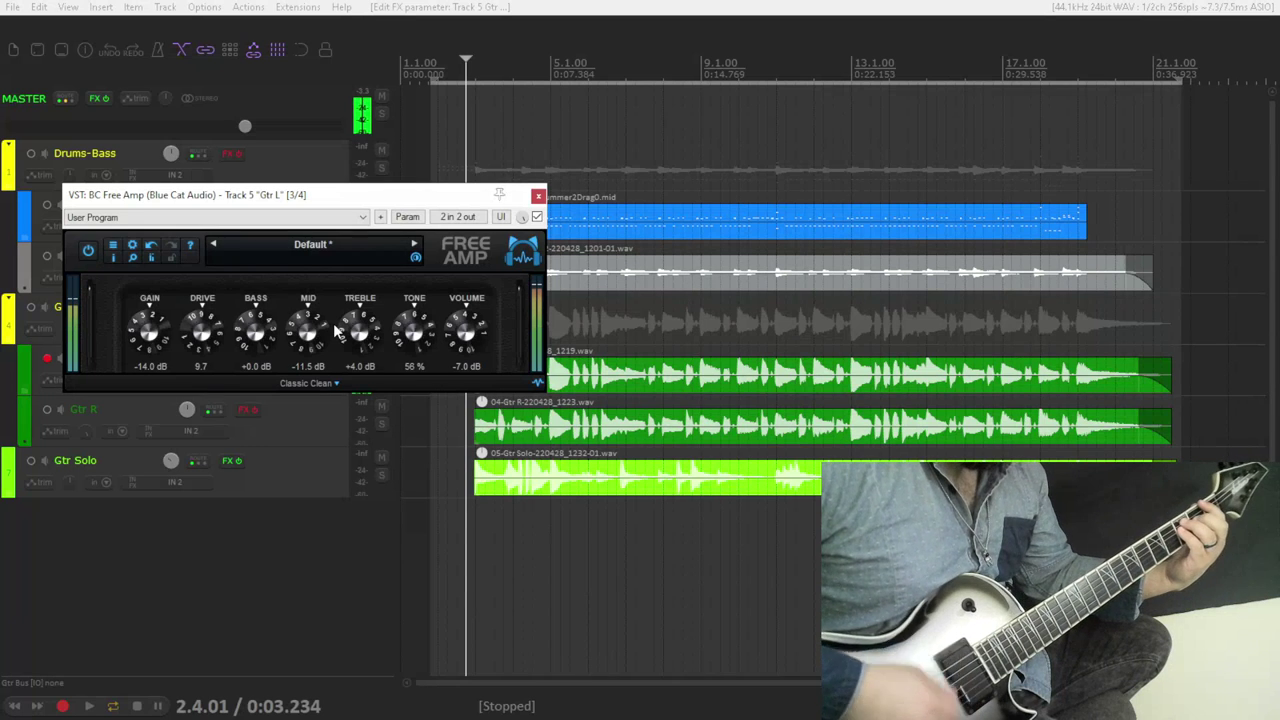
scroll(300, 340, "up", 4)
scroll(245, 345, "down", 5)
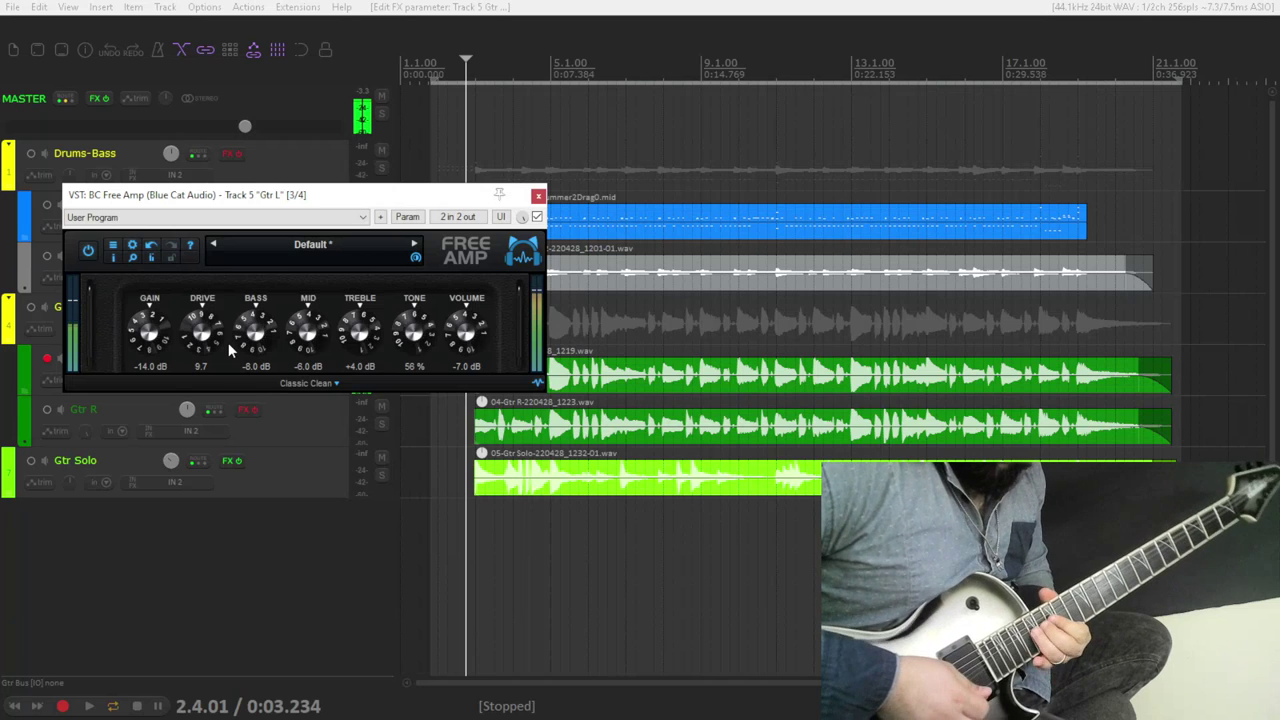
Load Free Amp's Classic Clean - Crunch preset and audition the following ones: Dark Crunch, Dirty, Drive, Glassy, Jazzy and past Mid Boost.
left_click(312, 244)
mouse_move(400, 254)
left_click(560, 290)
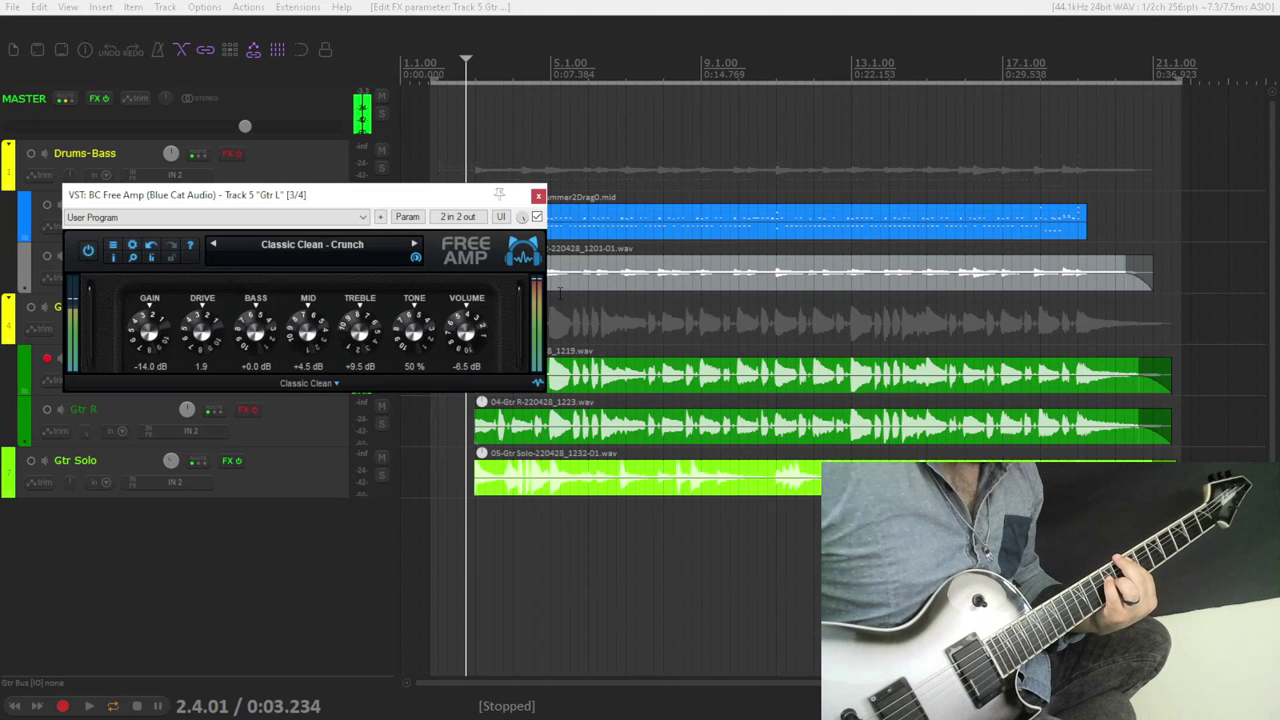
left_click(415, 245)
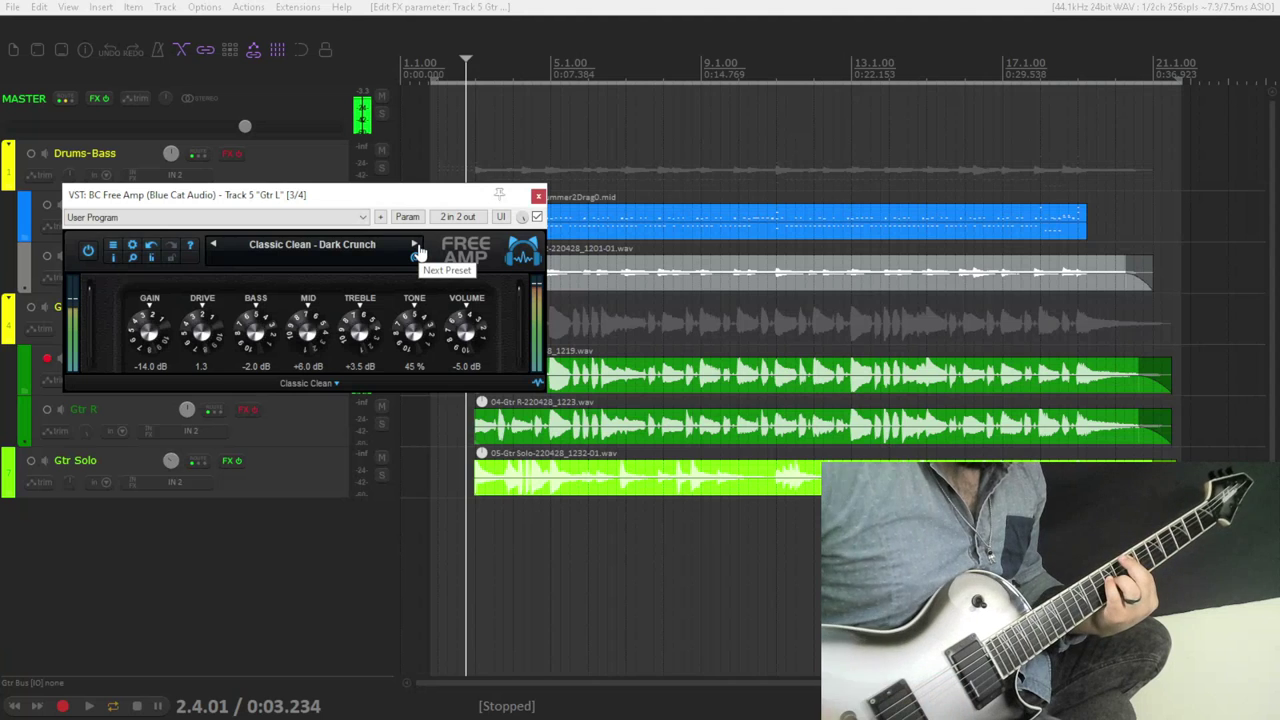
left_click(416, 246)
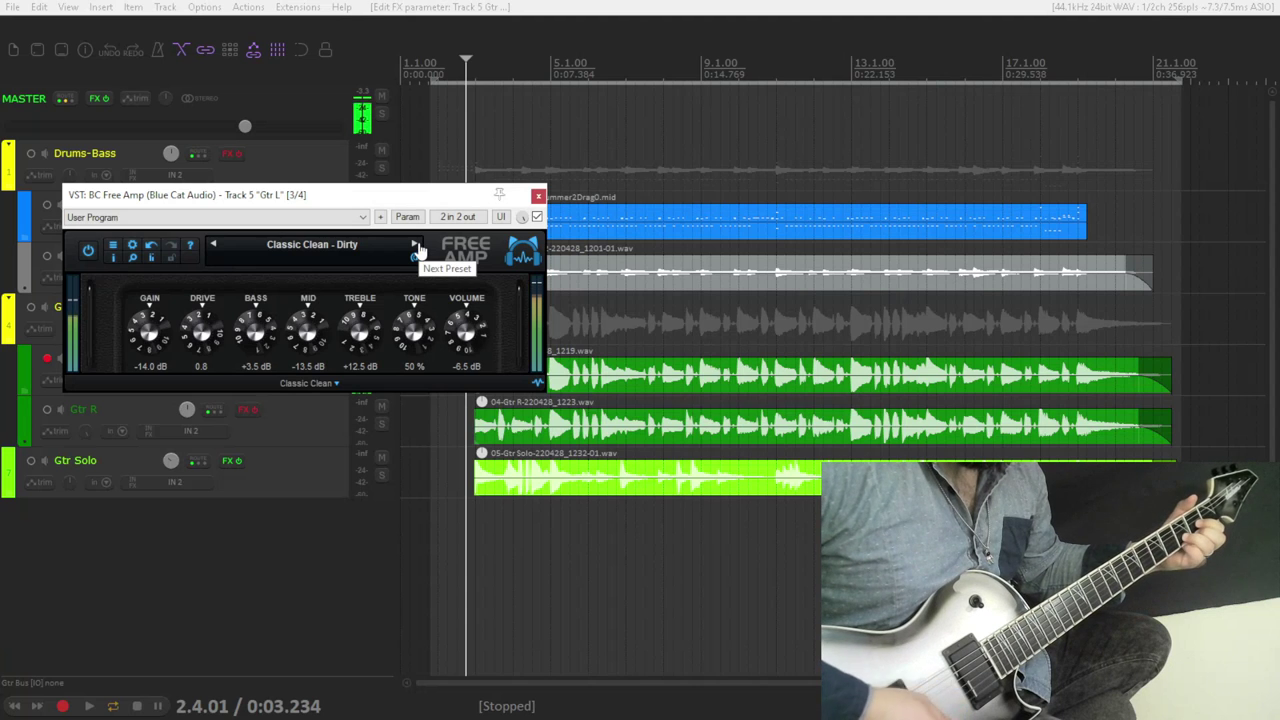
left_click(416, 246)
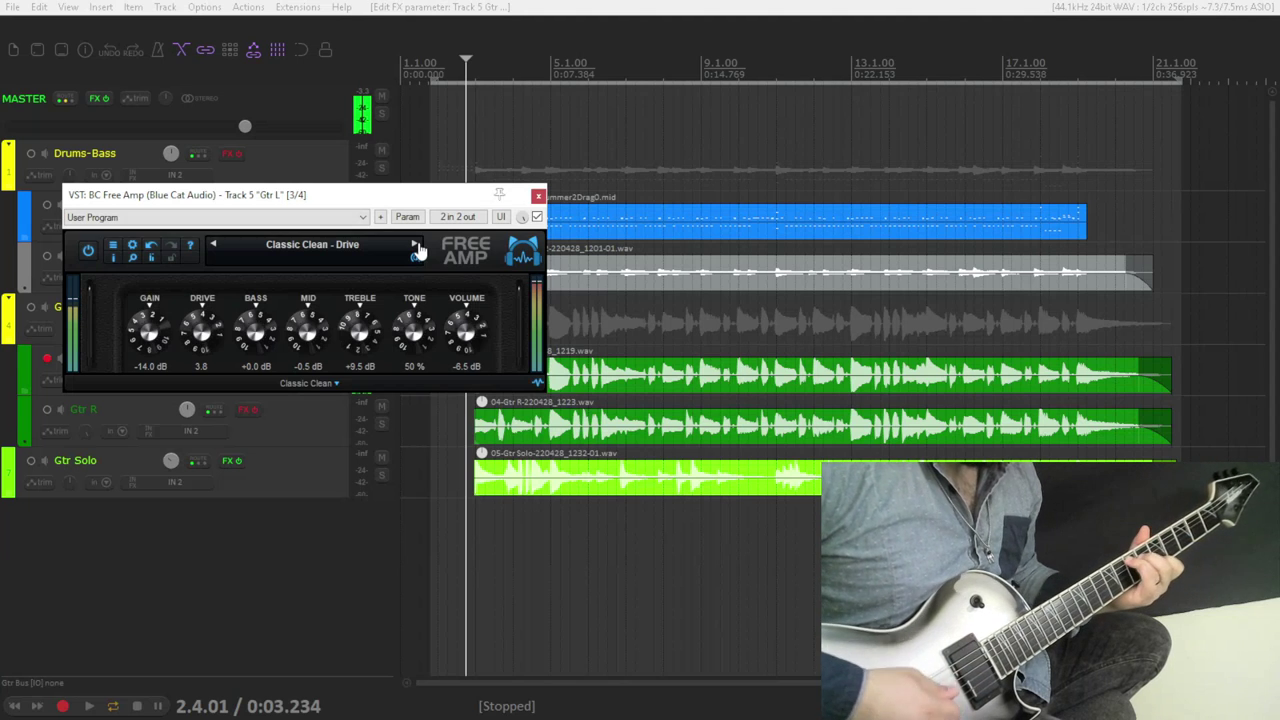
left_click(416, 246)
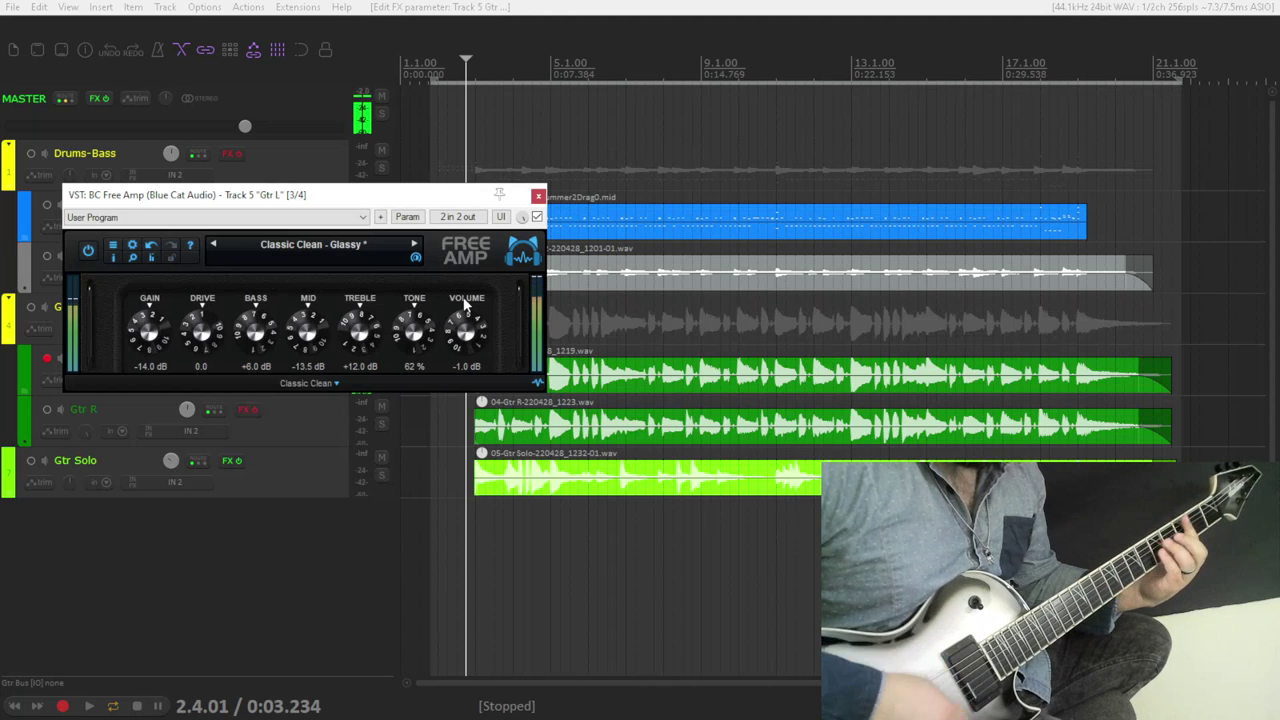
left_click(418, 247)
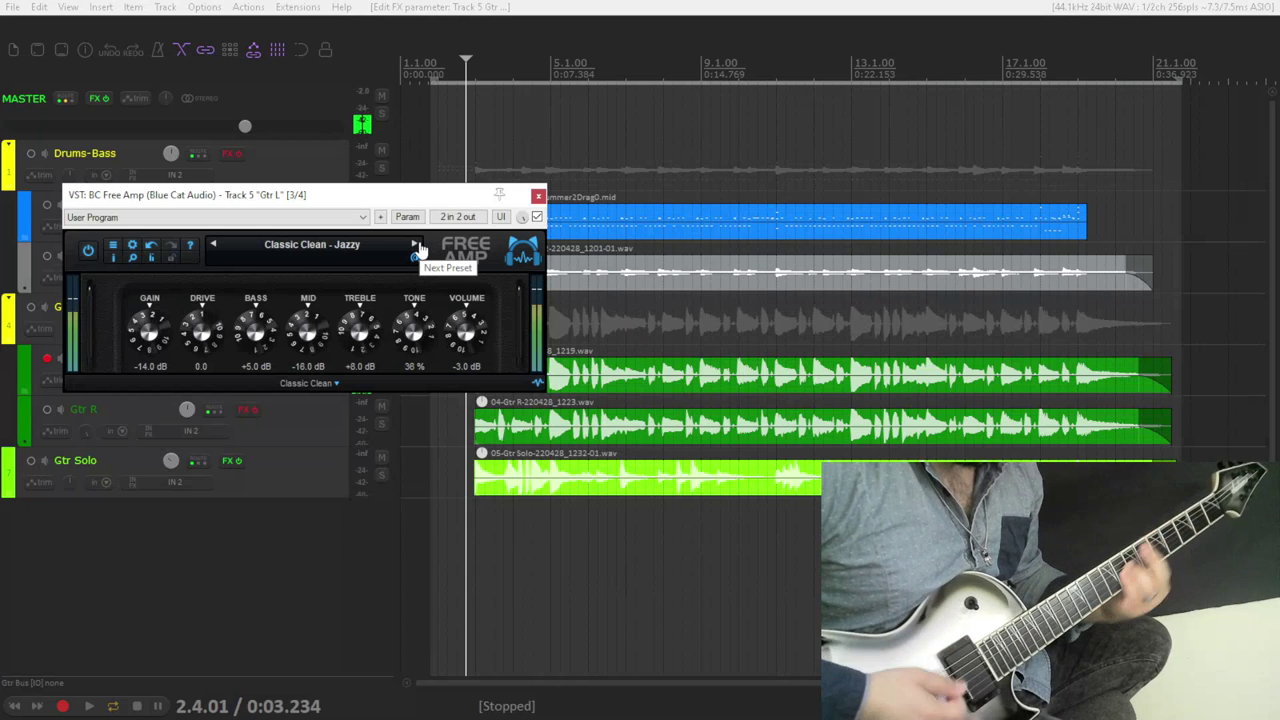
left_click(418, 247)
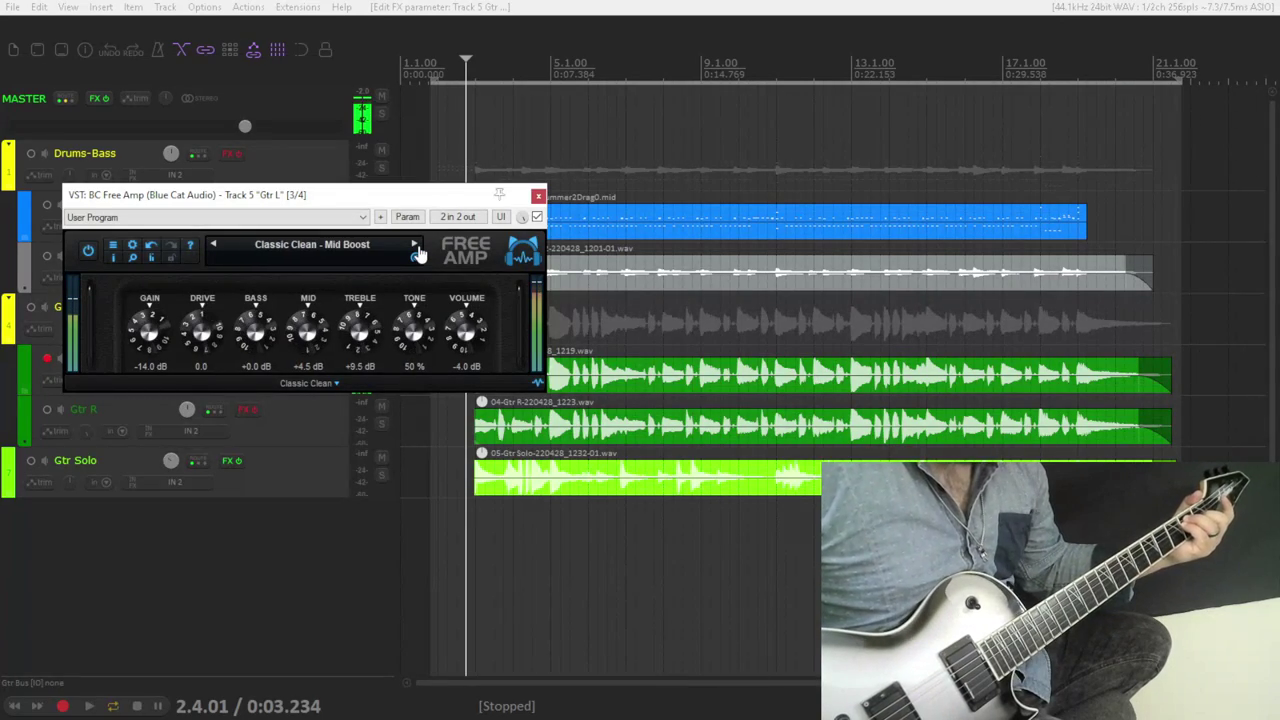
left_click(418, 247)
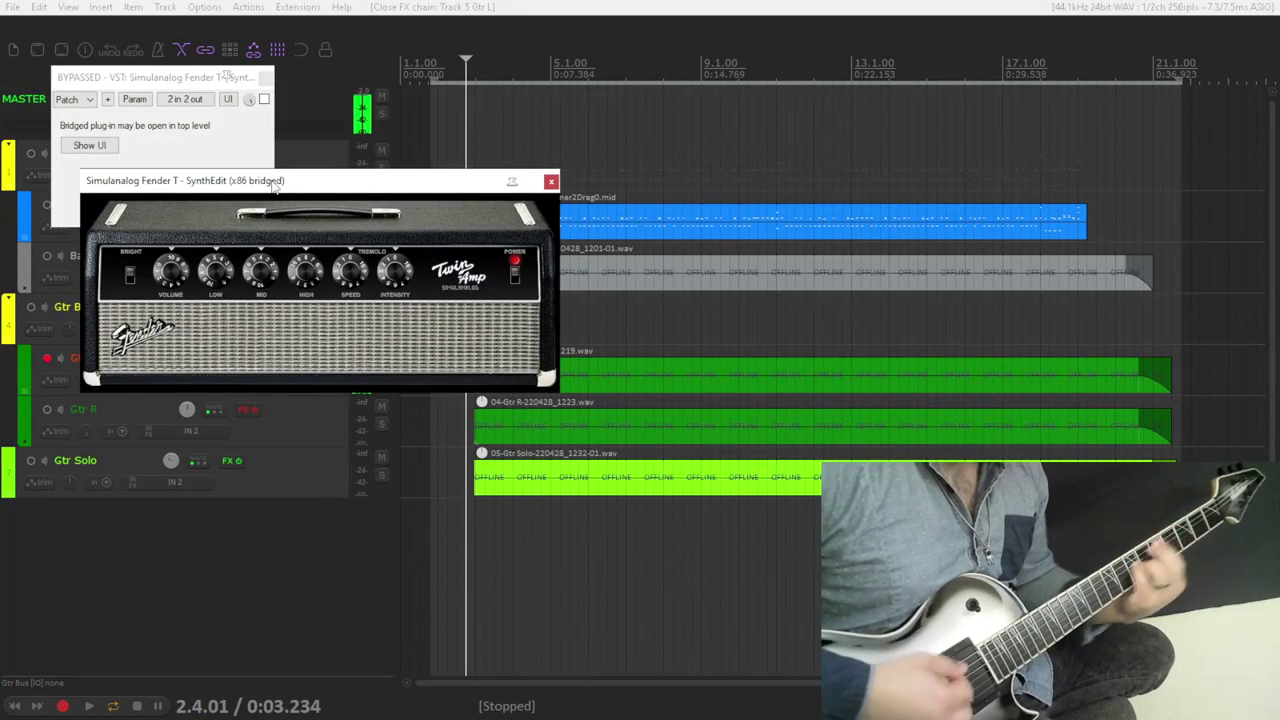
Activate the bypassed Simulanalog Fender Twin plug-in and adjust its volume.
left_click(264, 100)
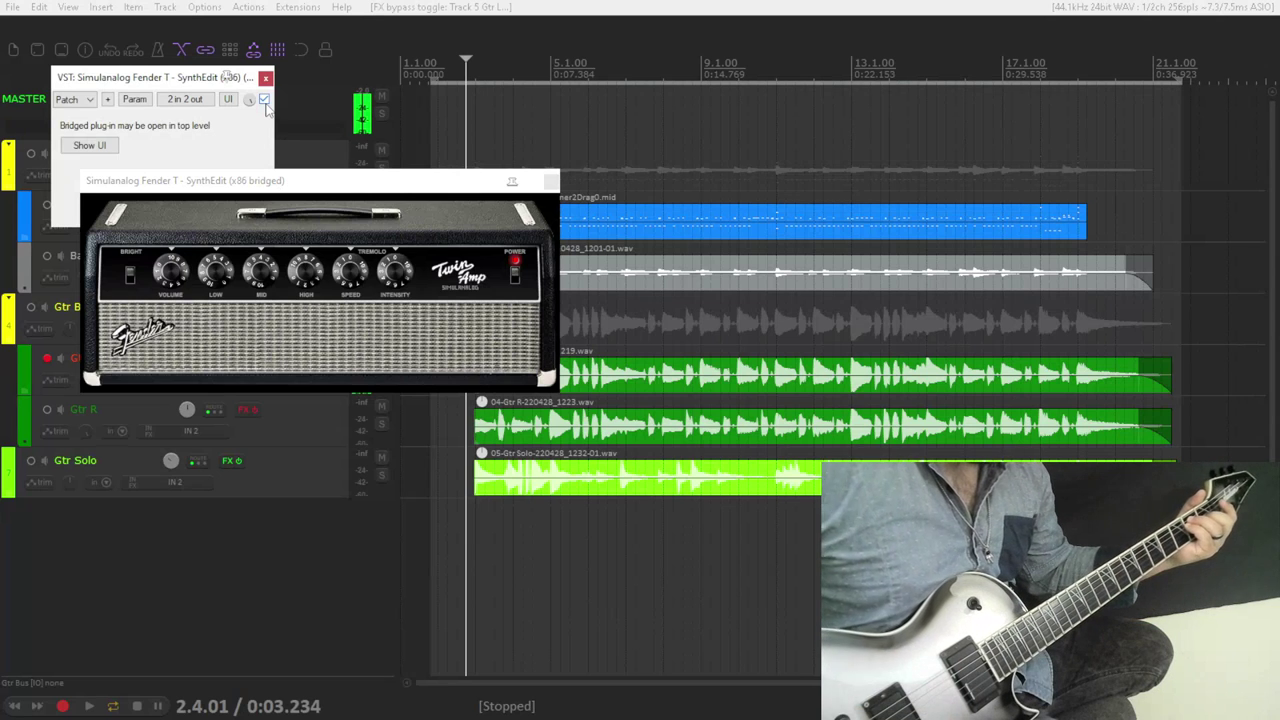
left_click(188, 290)
left_click_drag(170, 378, 183, 265)
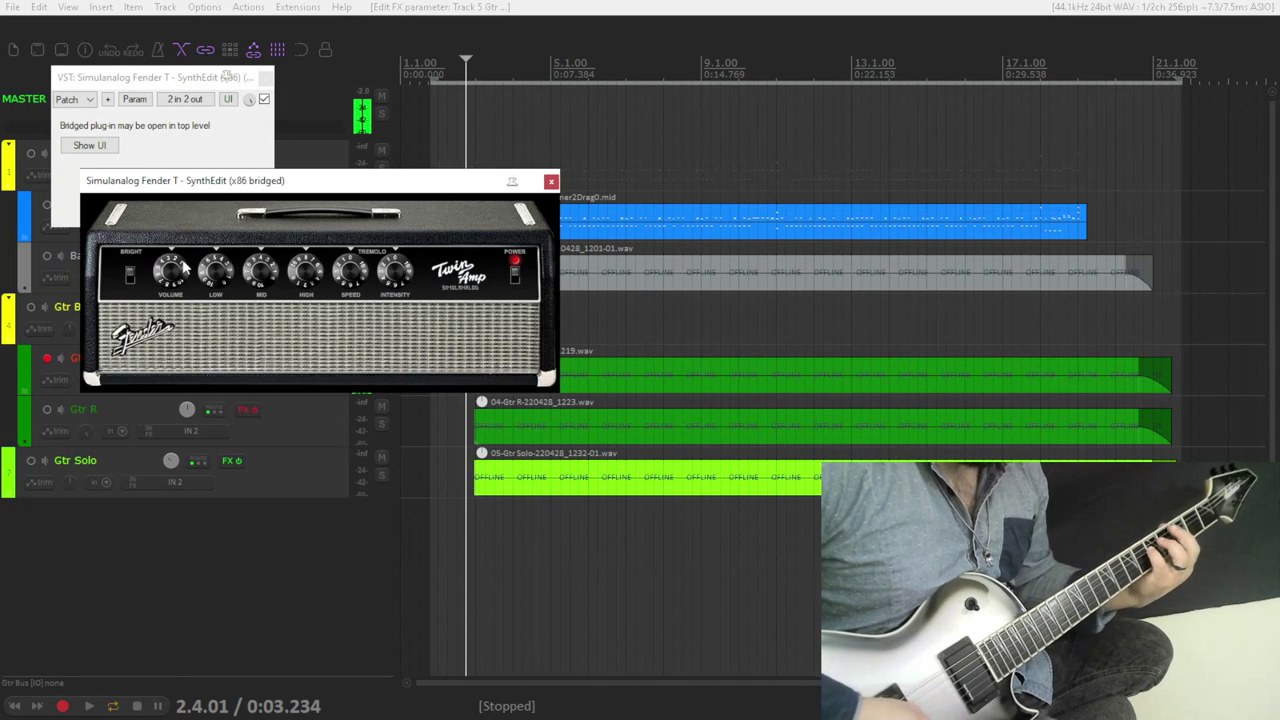